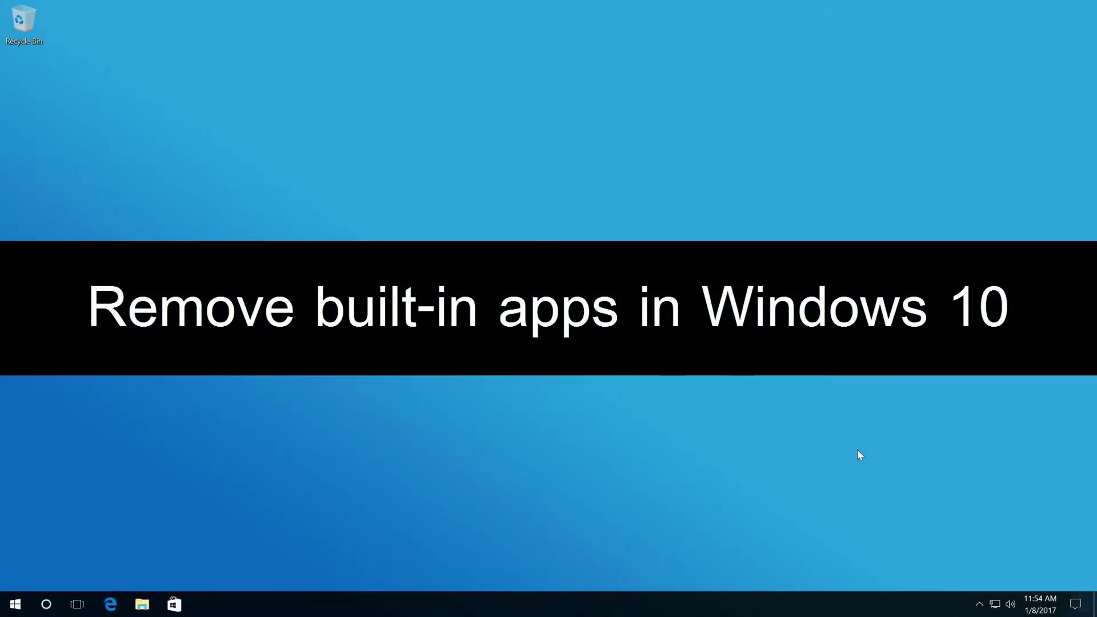
# Scroll through the Start menu app list to review the installed apps
pyautogui.click(18, 606)
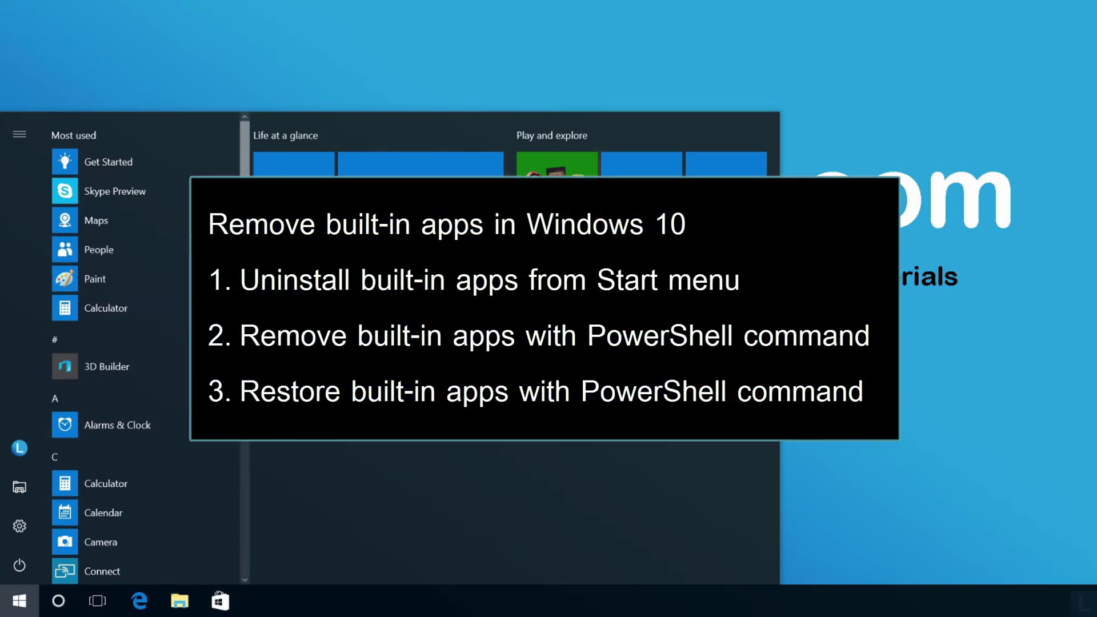
pyautogui.scroll(-5, 142, 348)
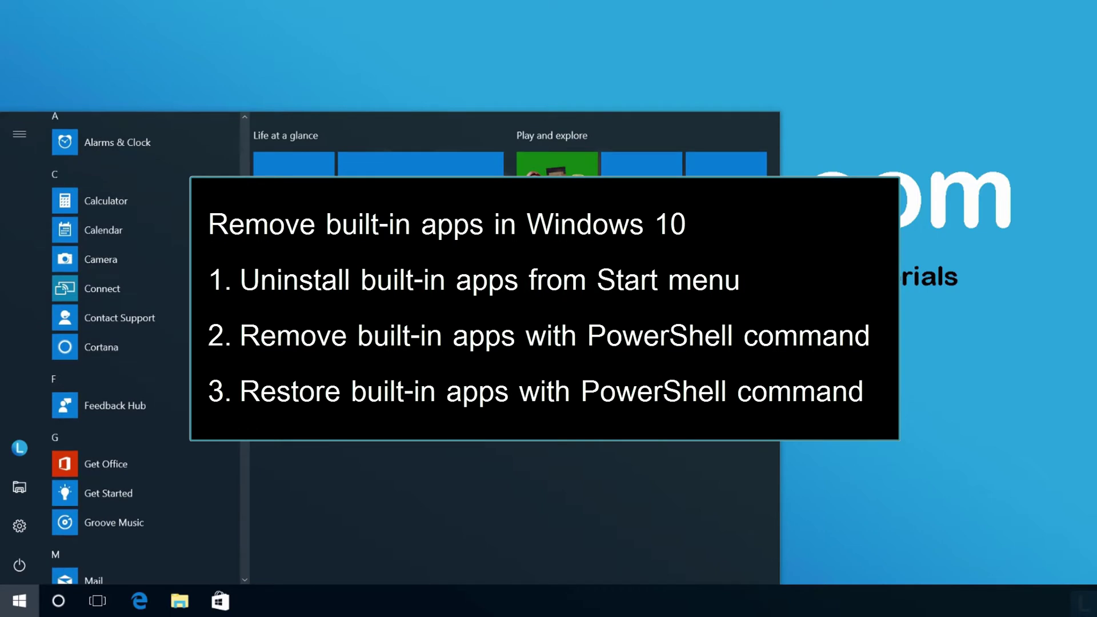
pyautogui.scroll(-7, 142, 348)
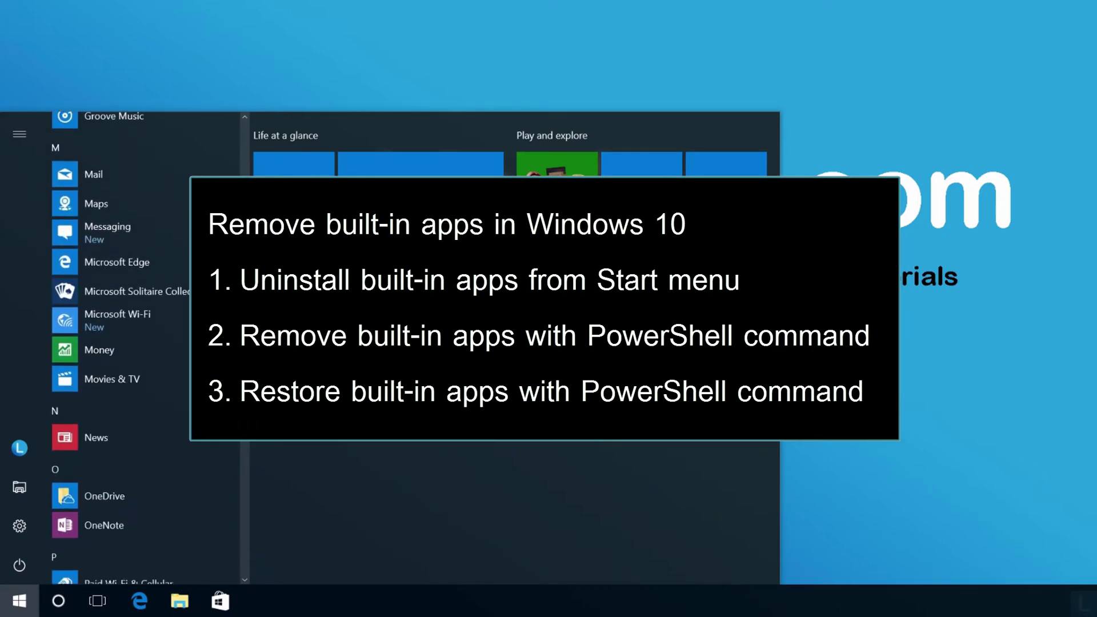
pyautogui.scroll(-6, 239, 474)
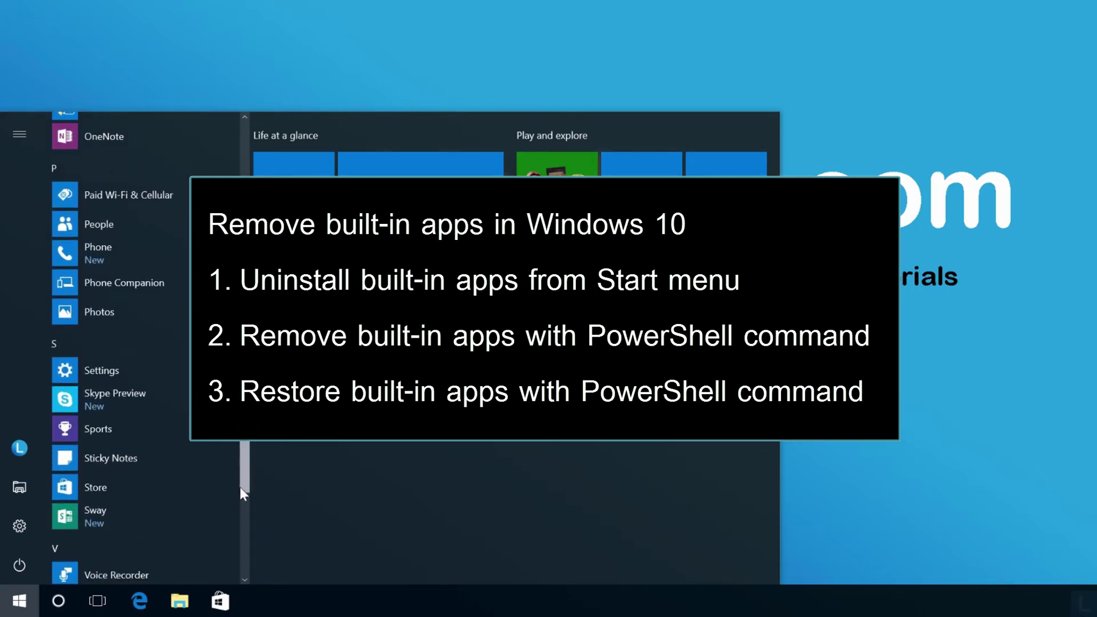
pyautogui.moveTo(240, 487); pyautogui.dragTo(256, 568)
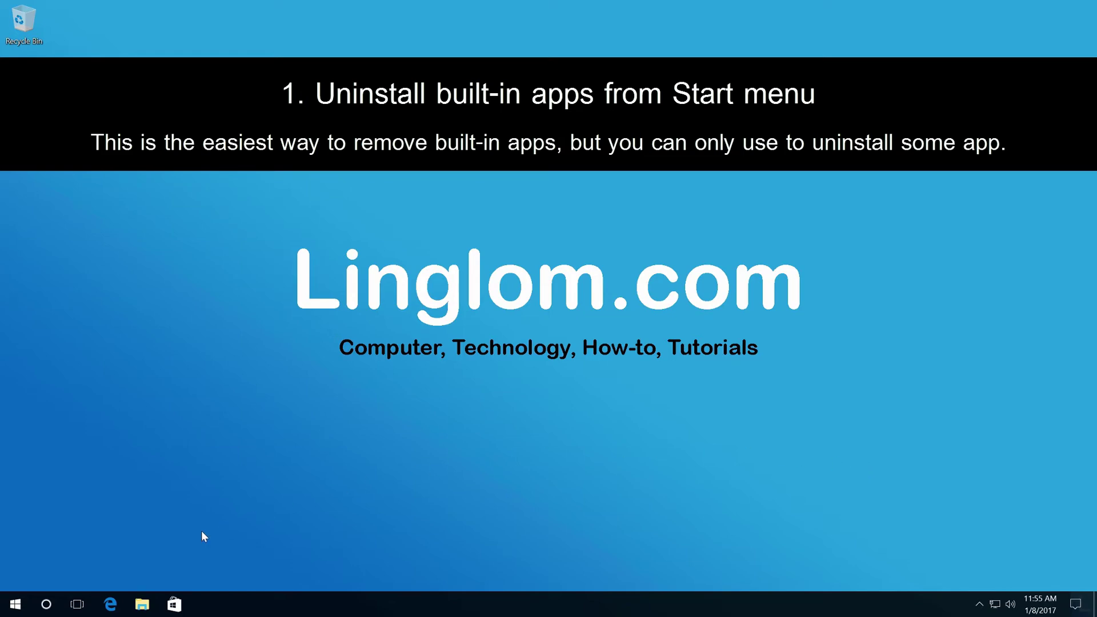
# Uninstall Get Office from its Start tile, then check the Calendar app's removal options
pyautogui.click(26, 603)
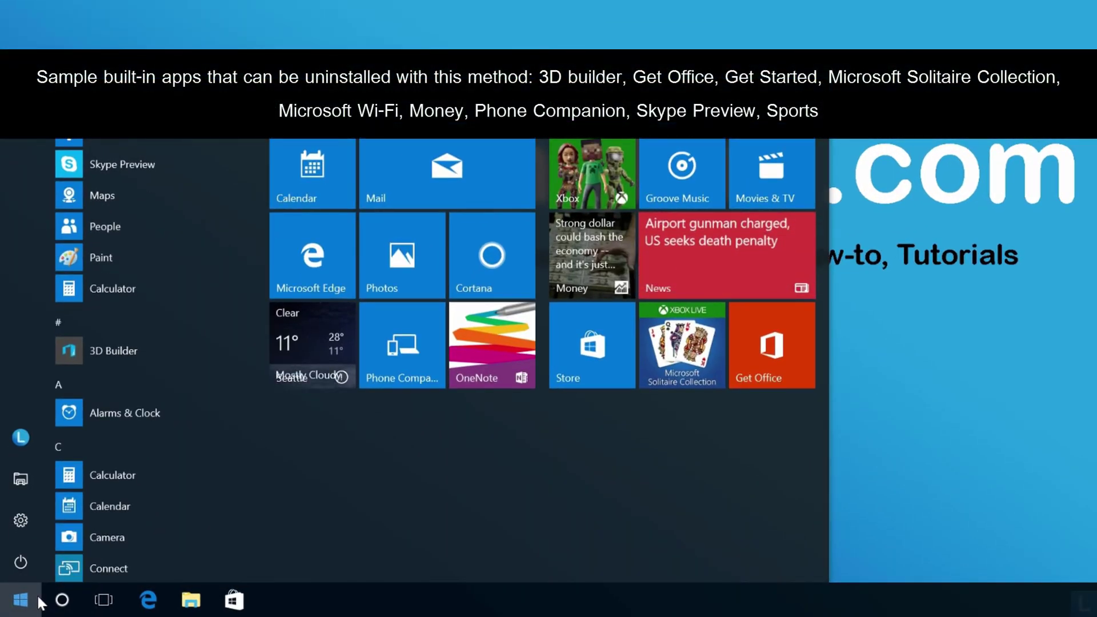
pyautogui.rightClick(788, 360)
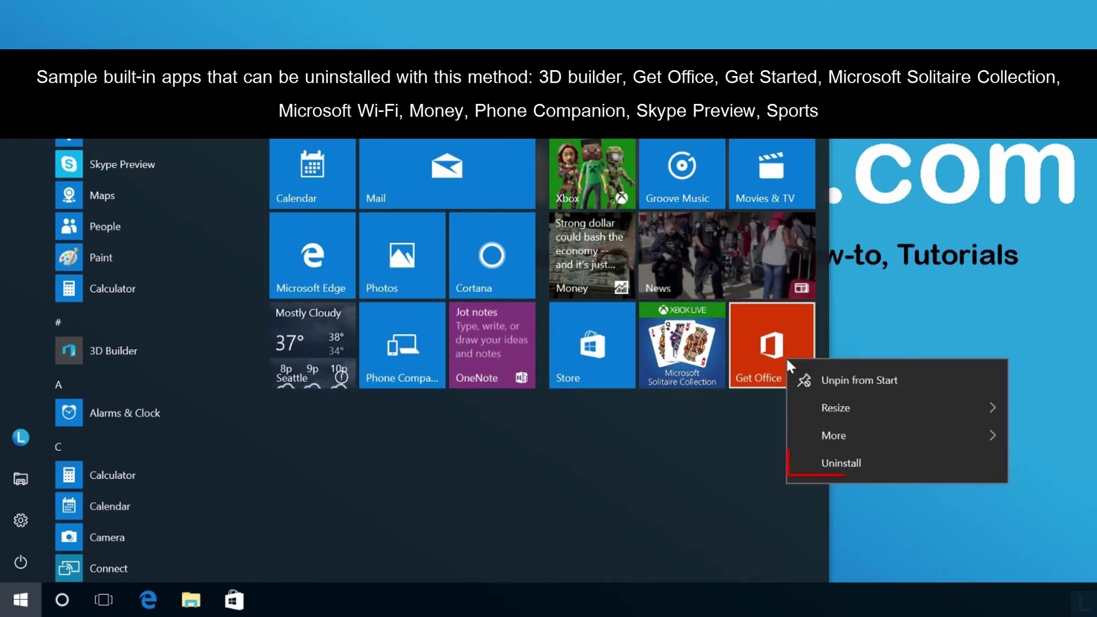
pyautogui.click(908, 467)
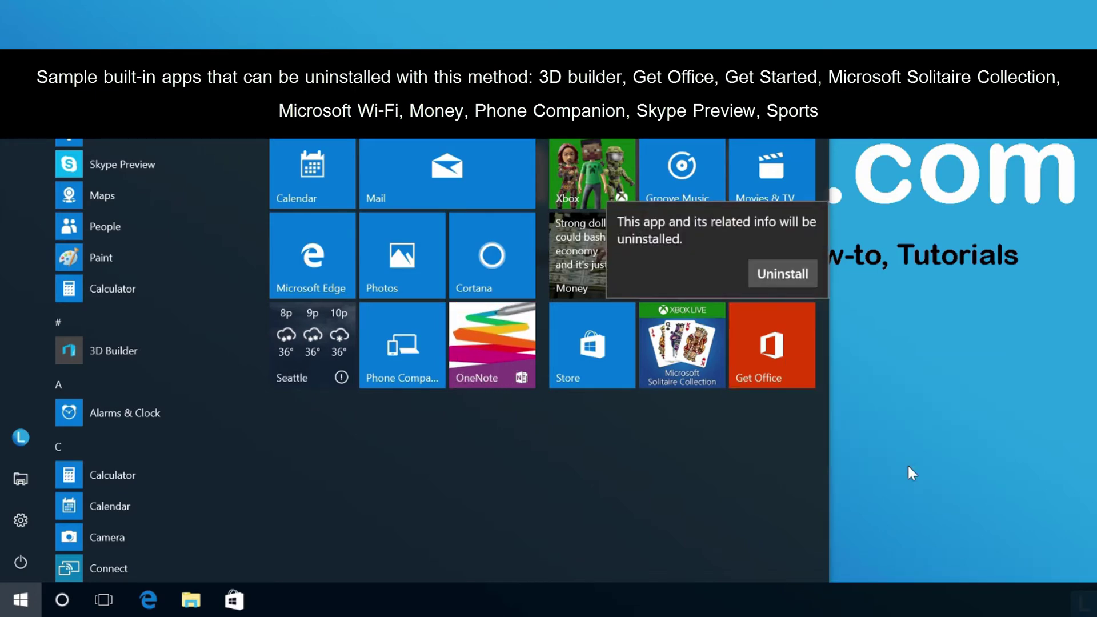
pyautogui.click(782, 273)
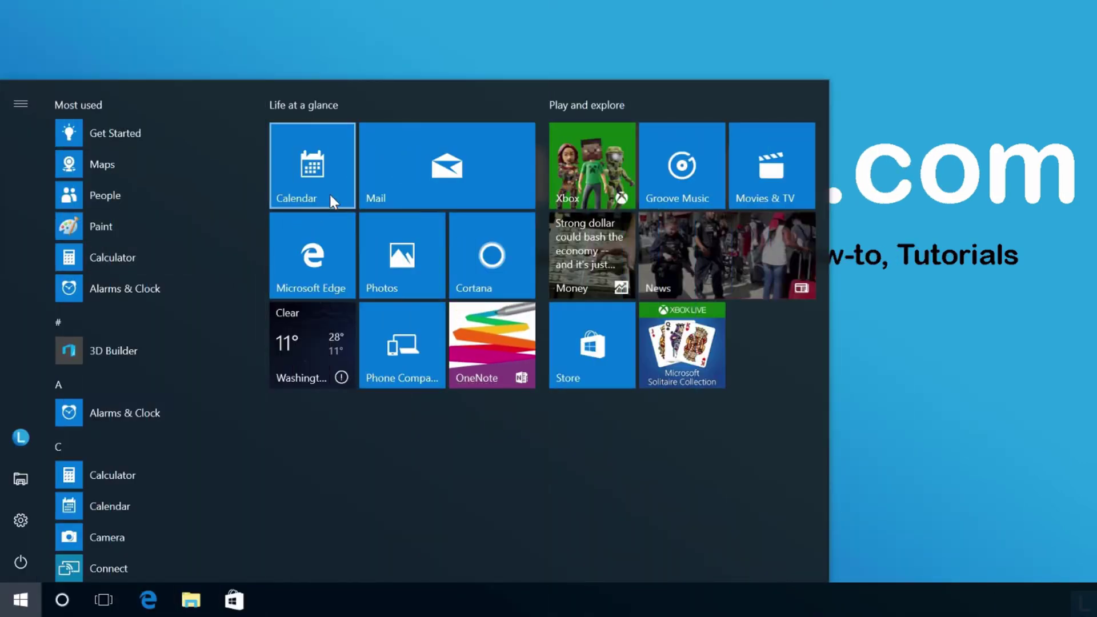
pyautogui.rightClick(331, 200)
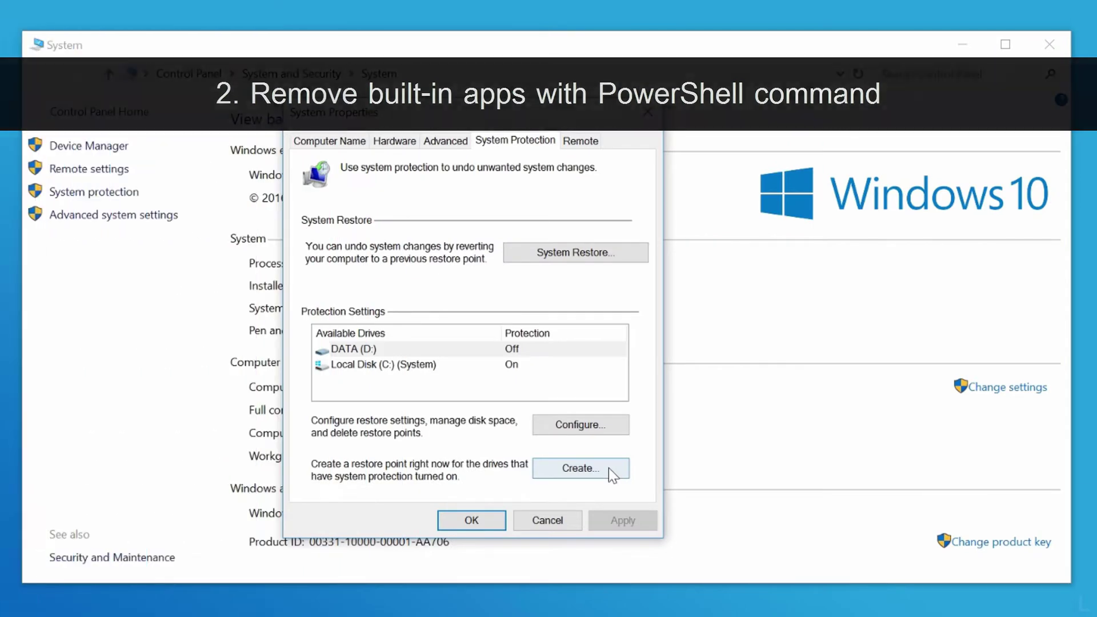
# Create a restore point described 'Backup system before remove built-in apps'
pyautogui.click(609, 468)
pyautogui.write('Backup system before remove built-in apps')
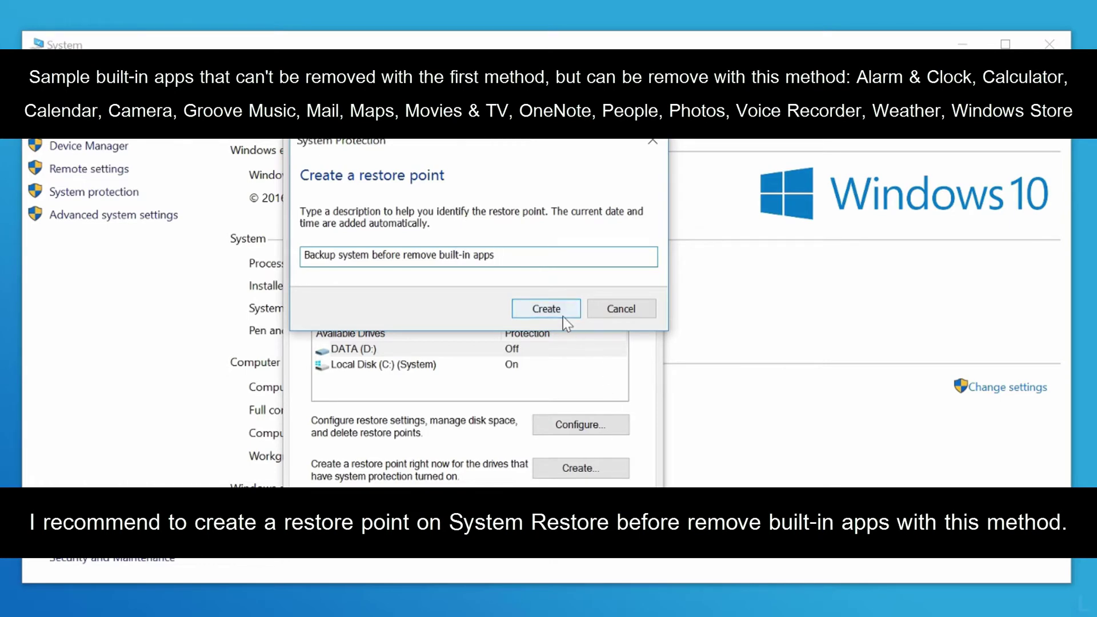
pyautogui.click(563, 316)
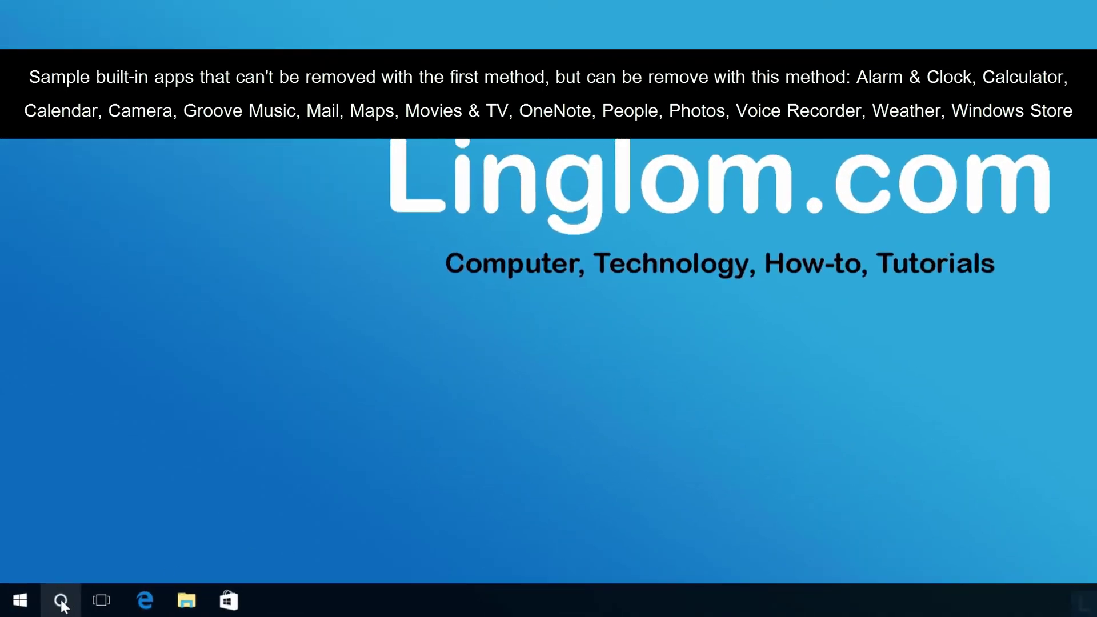
# Search 'powershell' and run Windows PowerShell as administrator, approving the UAC prompt
pyautogui.click(62, 602)
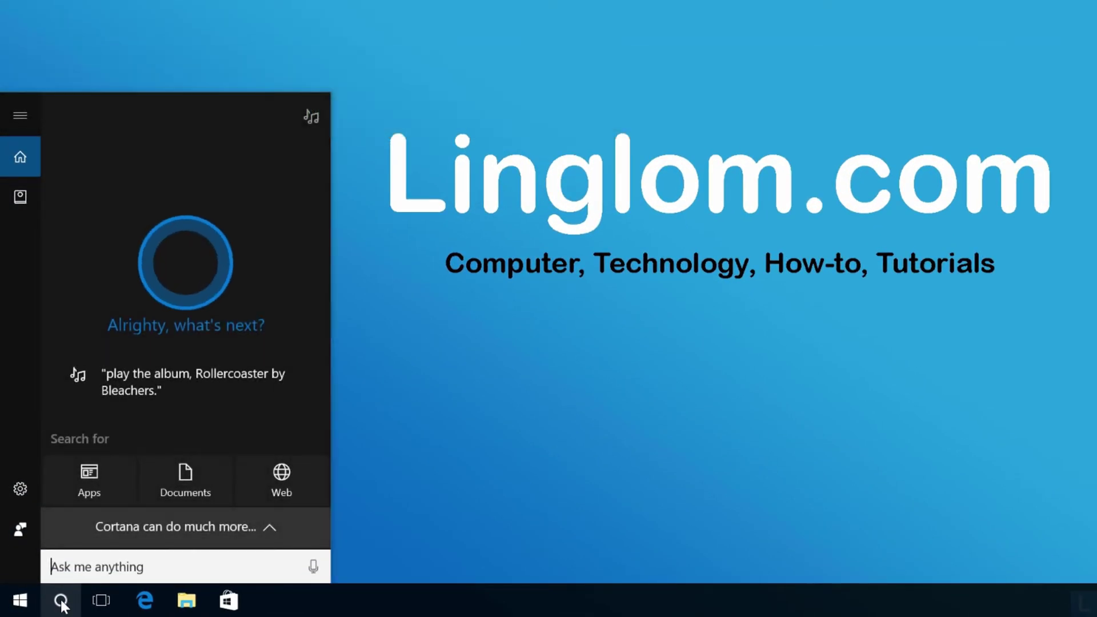
pyautogui.write('powershell')
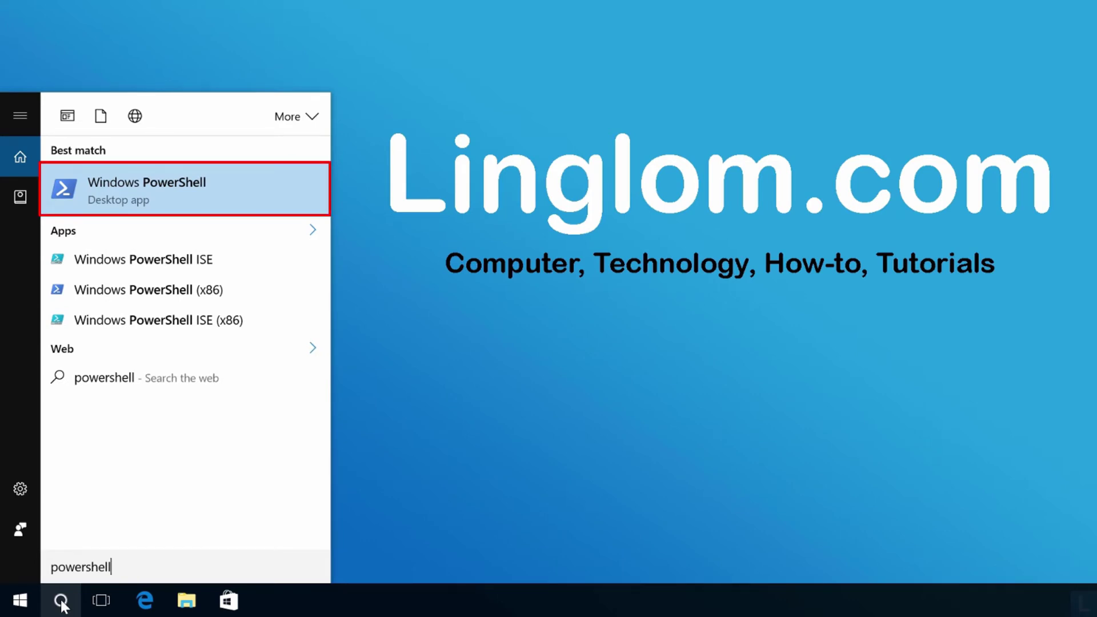
pyautogui.rightClick(203, 196)
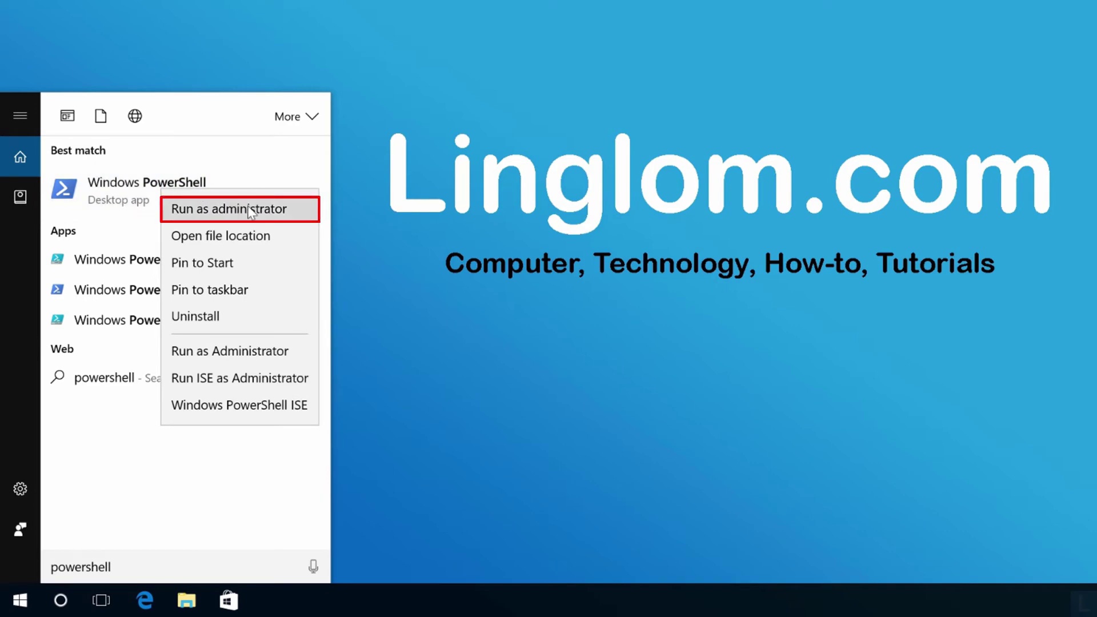
pyautogui.click(265, 220)
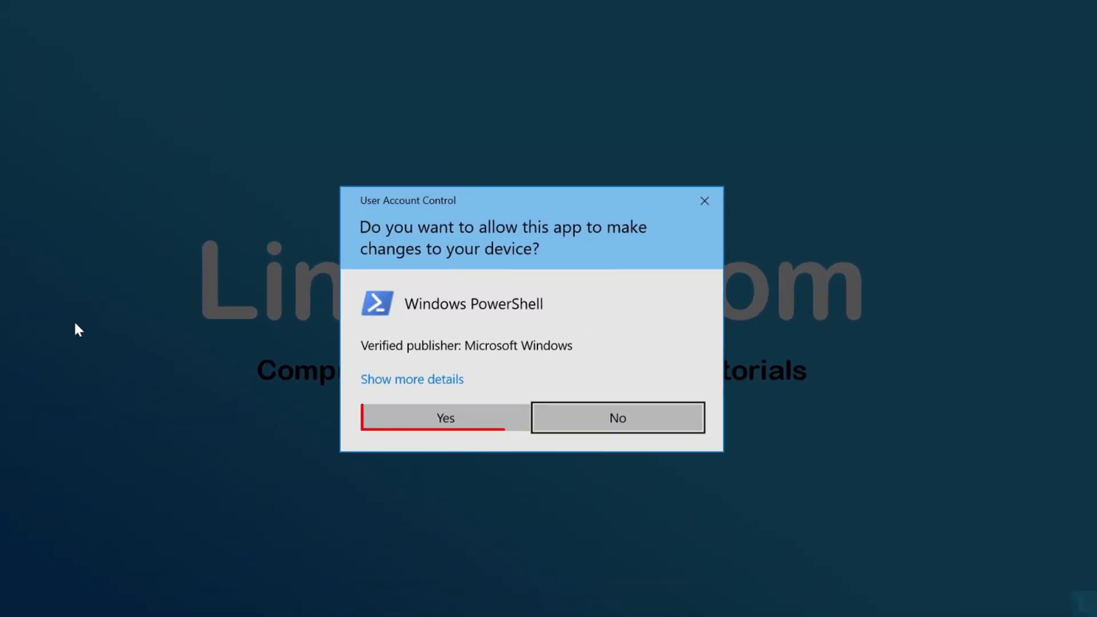
pyautogui.click(452, 422)
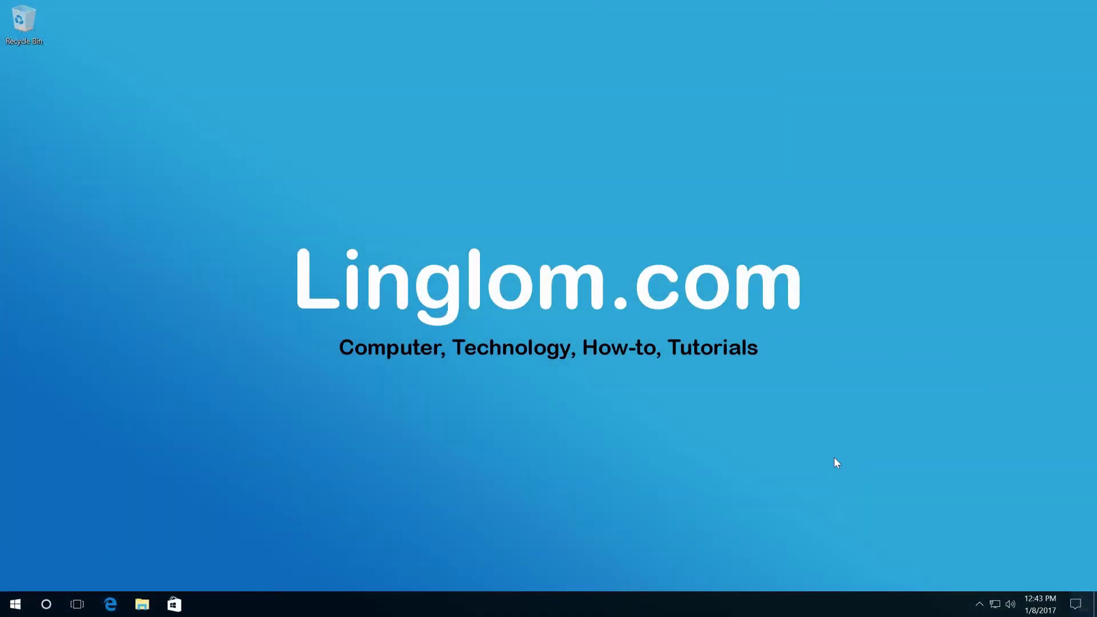
# Open Command Prompt (Admin) from the Start right-click menu and approve the UAC prompt
pyautogui.rightClick(23, 605)
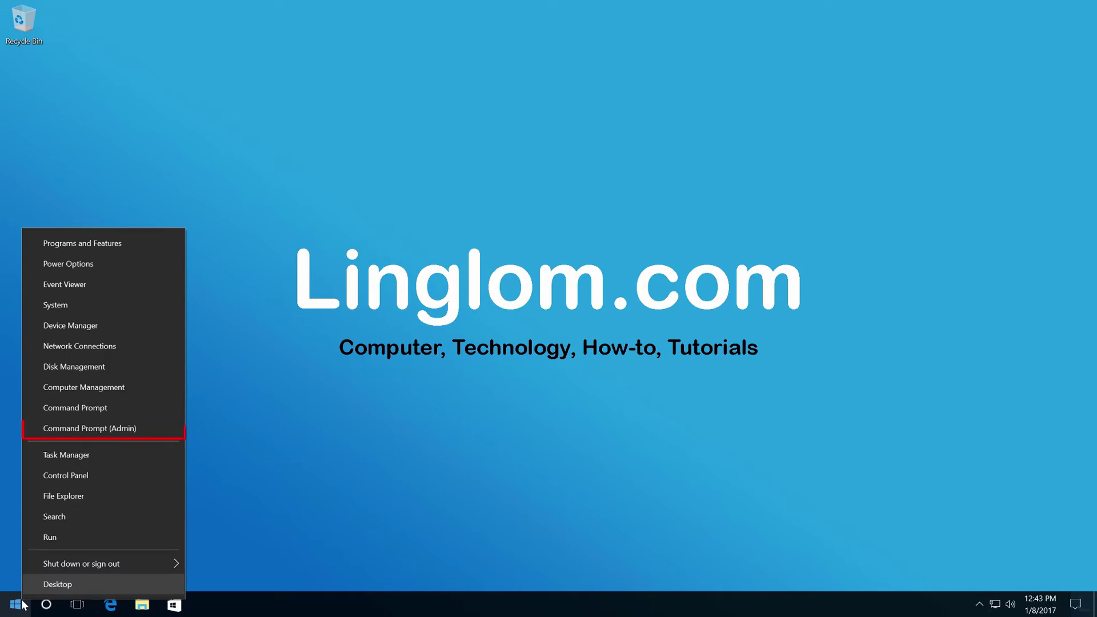
pyautogui.click(139, 432)
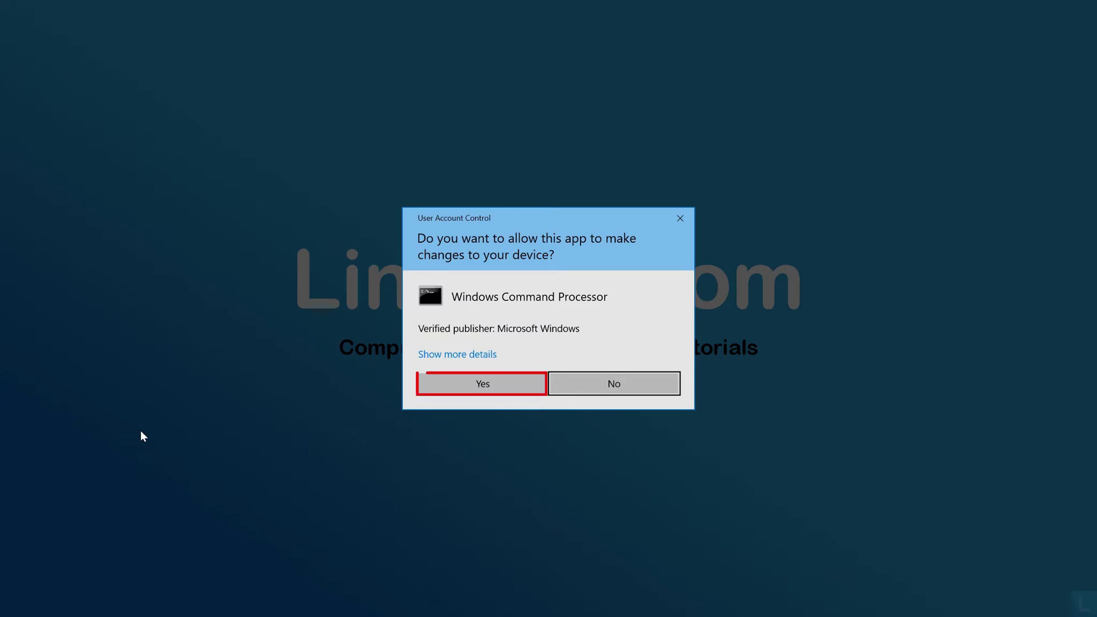
pyautogui.click(501, 388)
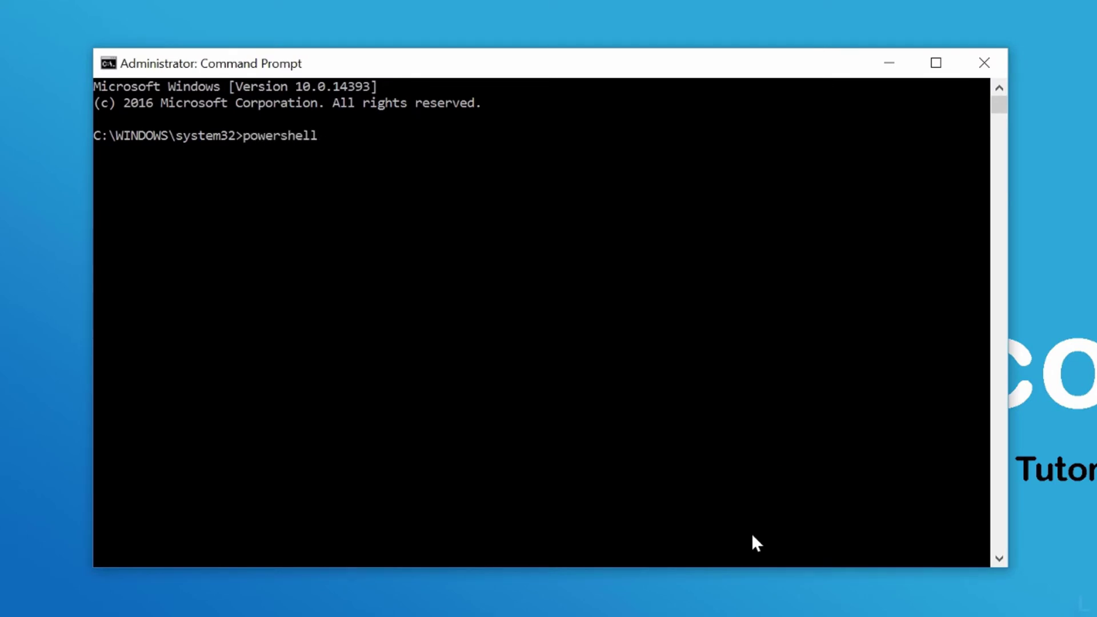
# Start PowerShell and list packages with Get-AppxPackage | Select Name, PackageFullName
pyautogui.write('powershell')
pyautogui.press('Return')
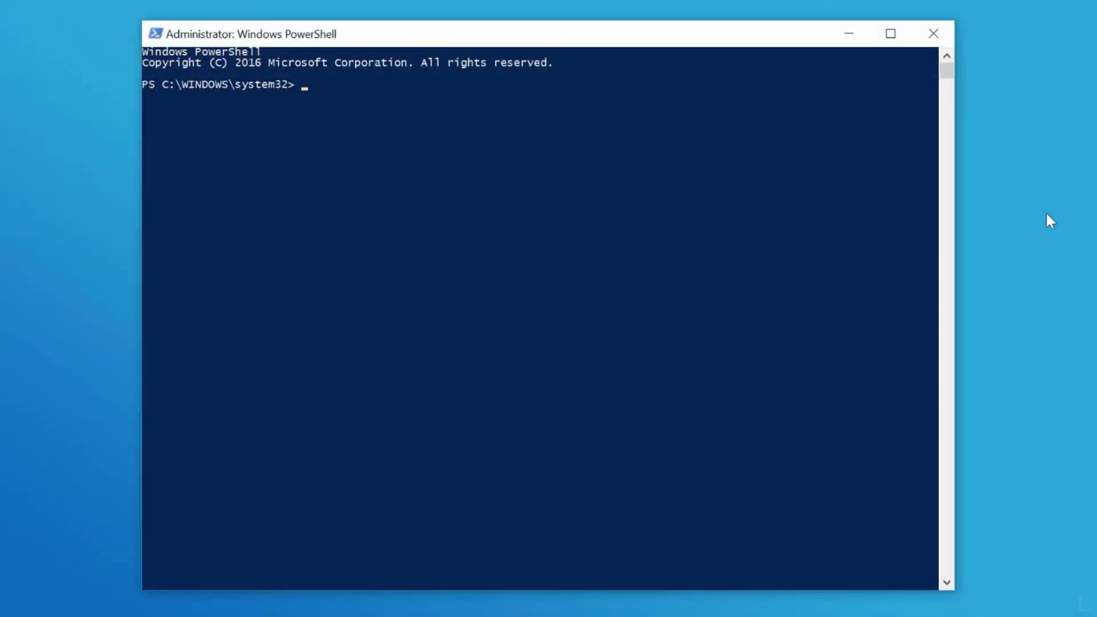
pyautogui.write('Get-AppxPackage | Select Name,')
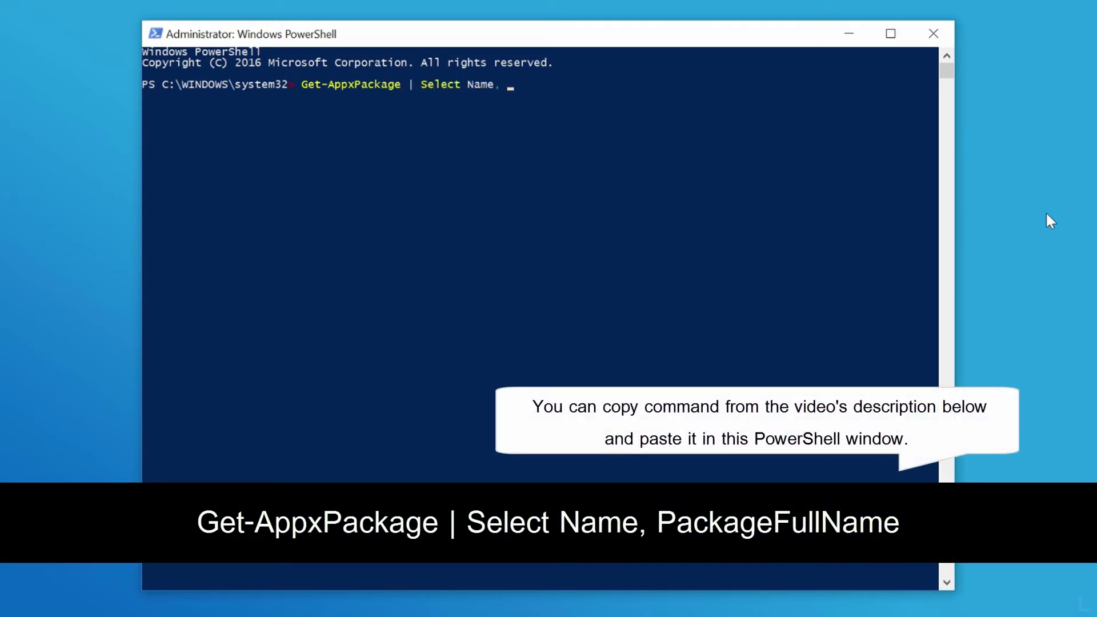
pyautogui.write(' PackageFullName')
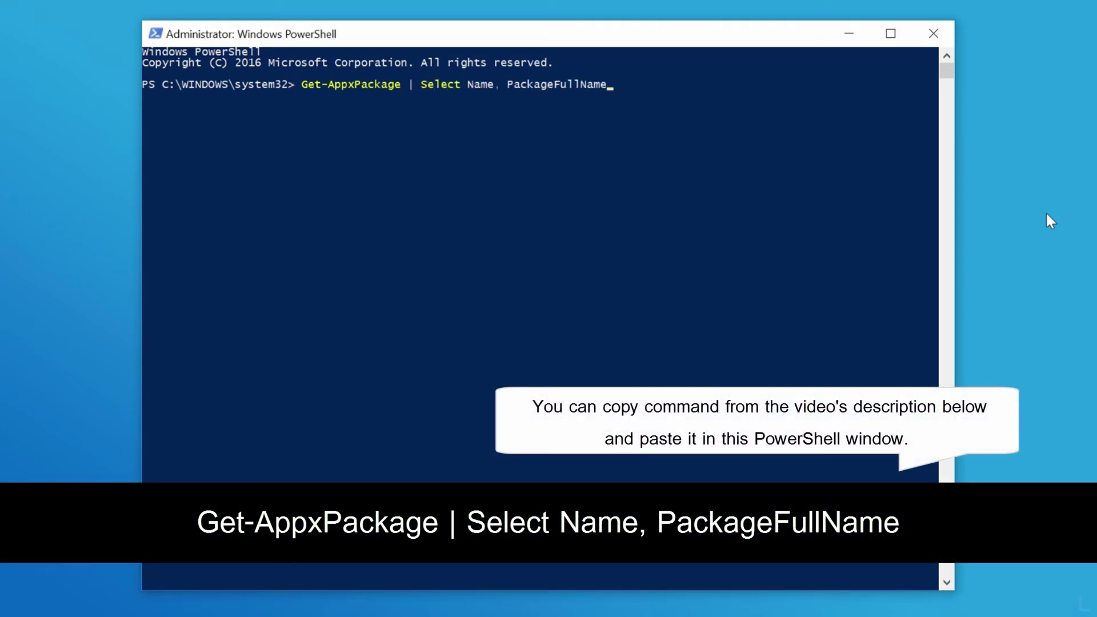
pyautogui.press('Return')
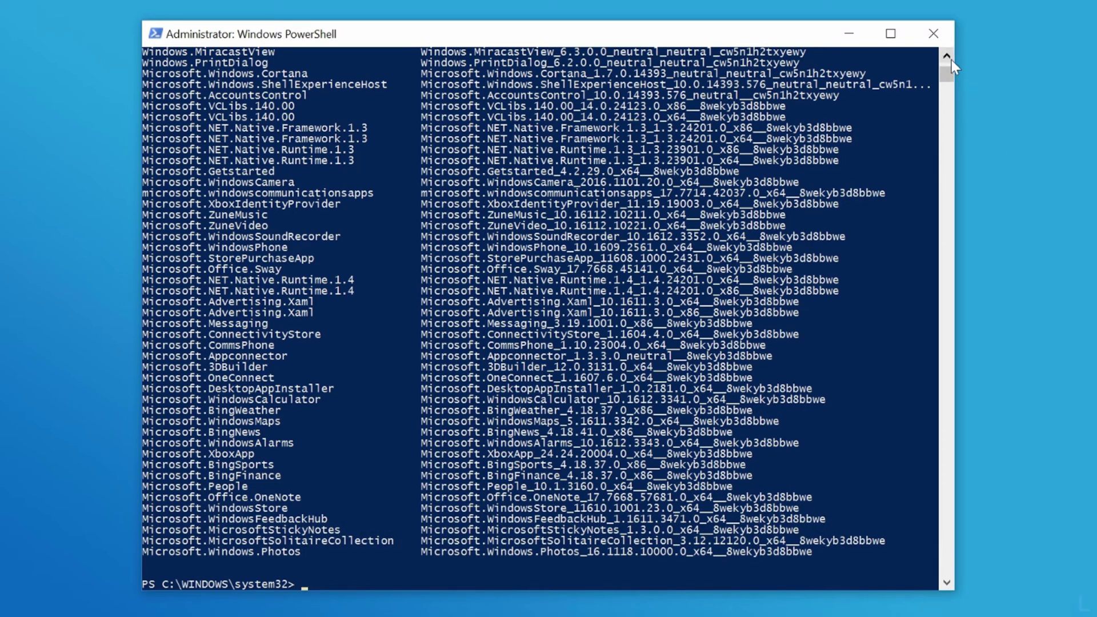
pyautogui.scroll(7, 952, 60)
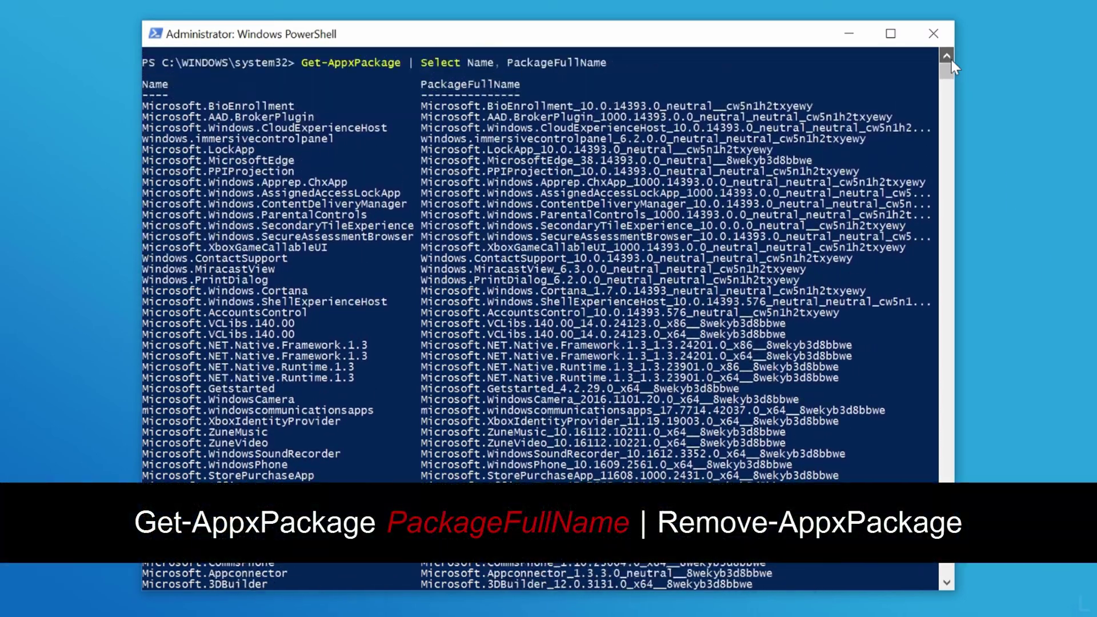
pyautogui.click(951, 60)
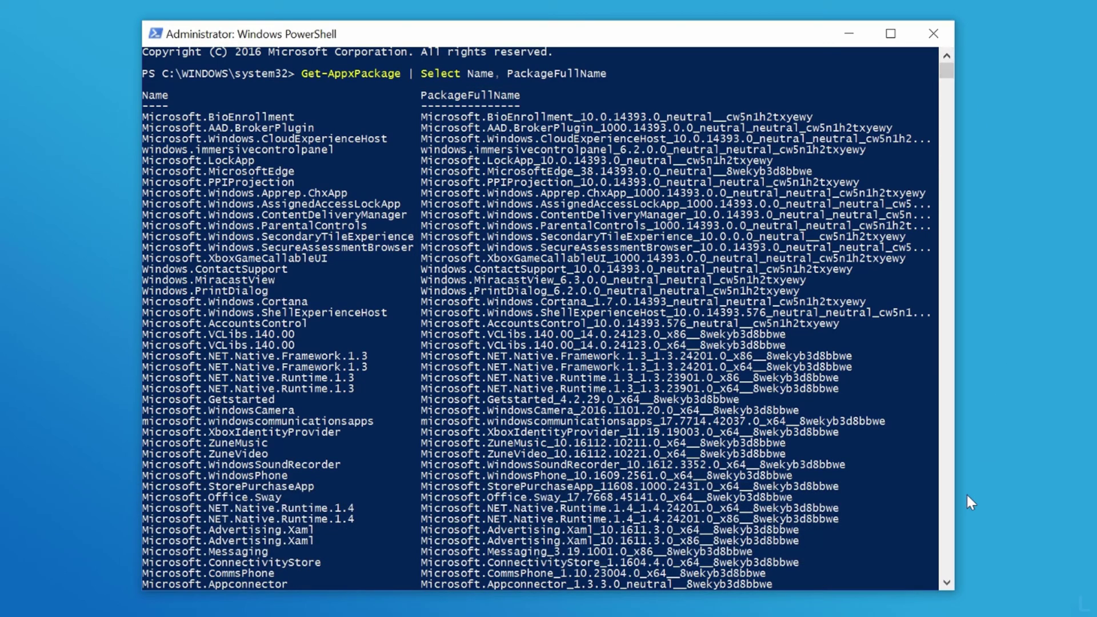
pyautogui.moveTo(948, 580); pyautogui.dragTo(948, 580)
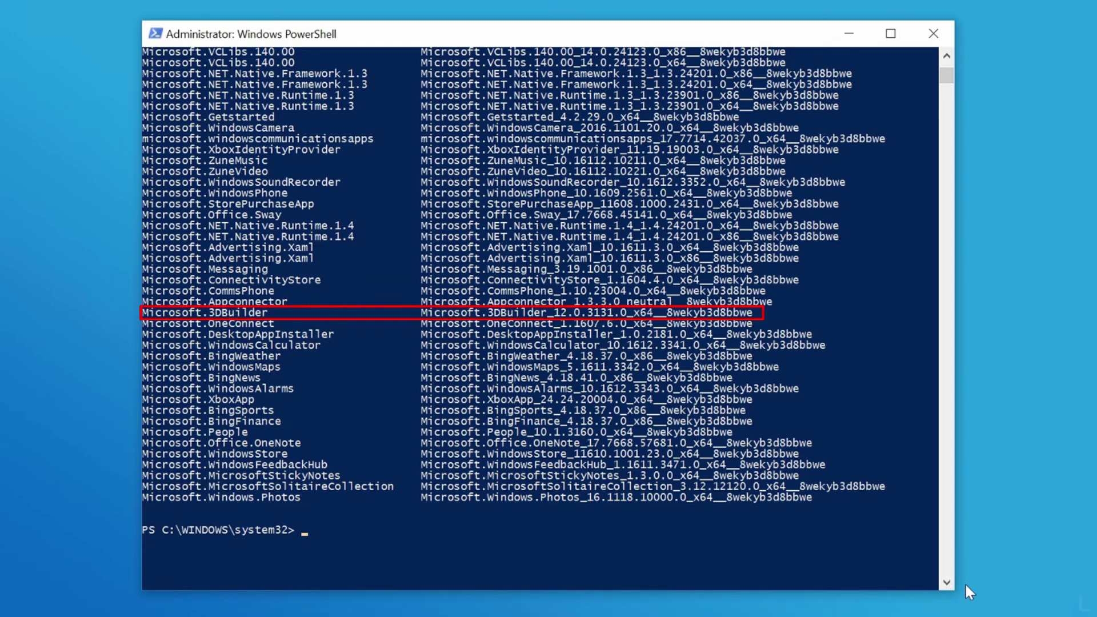
# Remove 3D Builder with Get-AppxPackage *3dbuilder* | Remove-AppxPackage, then type Get-AppxPackage | Remove-AppxPackage
pyautogui.write('Get-AppxPackage *3dbuilder* | Remove-AppxPackage')
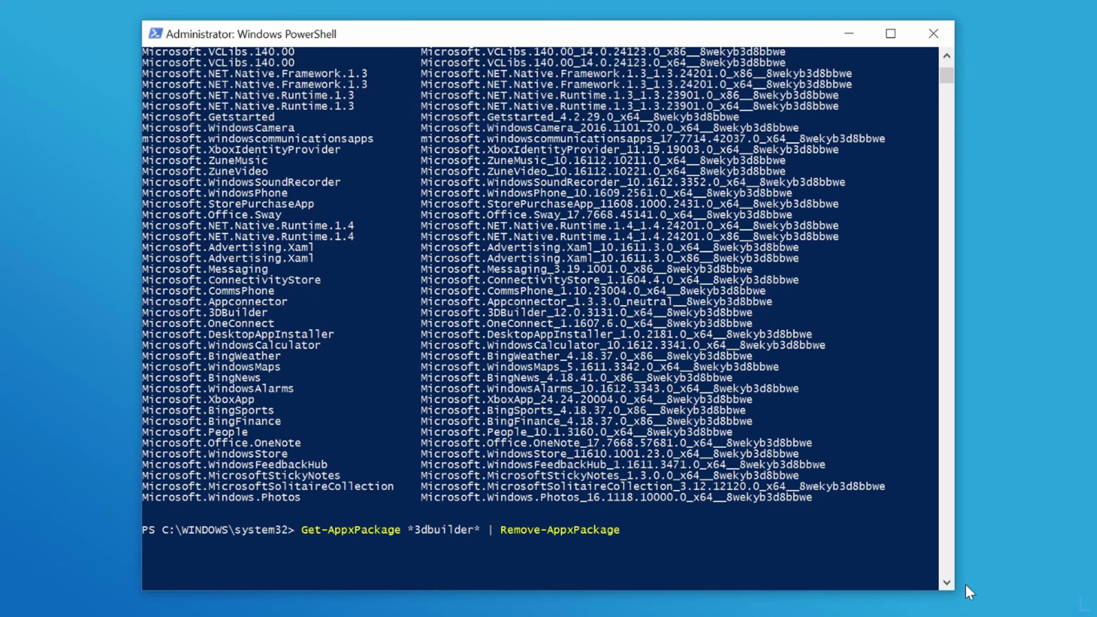
pyautogui.press('Return')
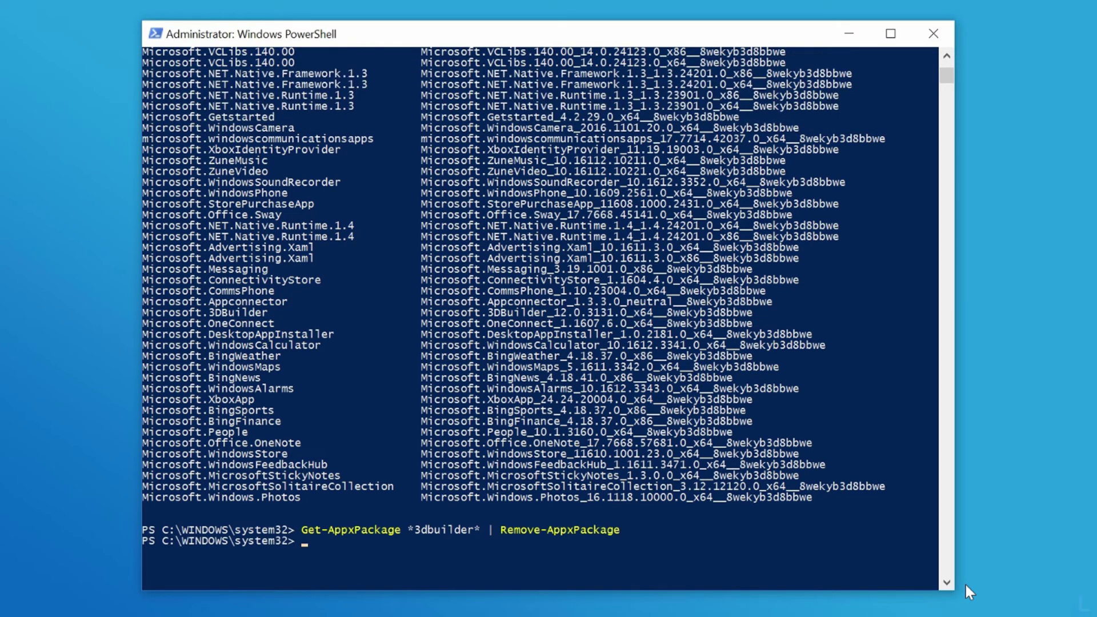
pyautogui.write('Get-AppxPackage | Remove-AppxPackage')
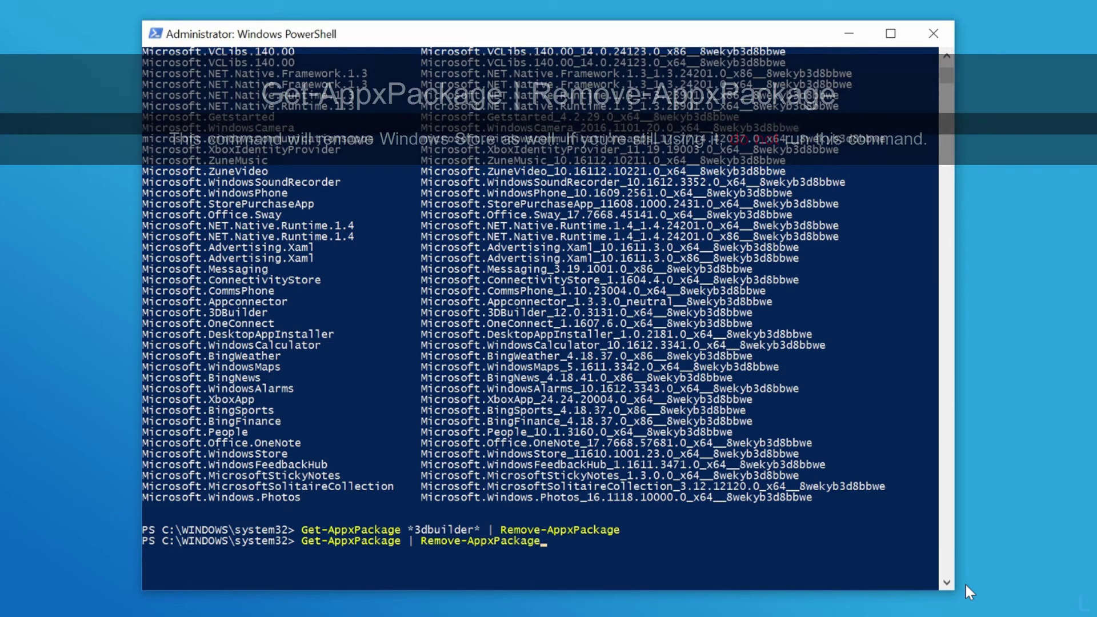
# Run Get-AppxPackage | Remove-AppxPackage, then rerun the Name, PackageFullName package listing
pyautogui.press('Return')
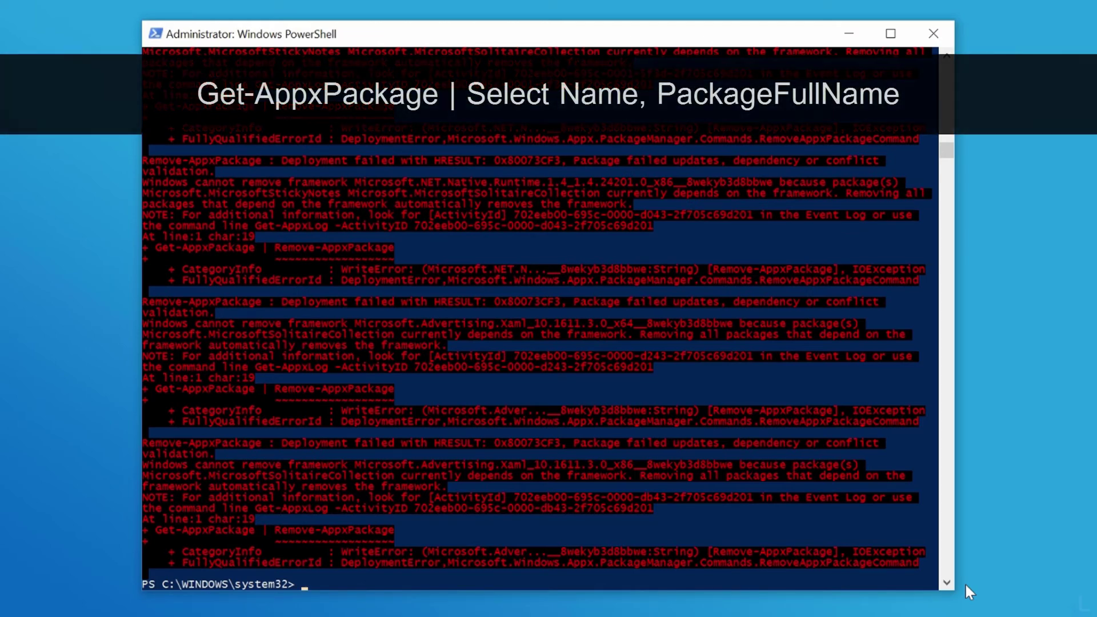
pyautogui.press('Up')
pyautogui.press('Up')
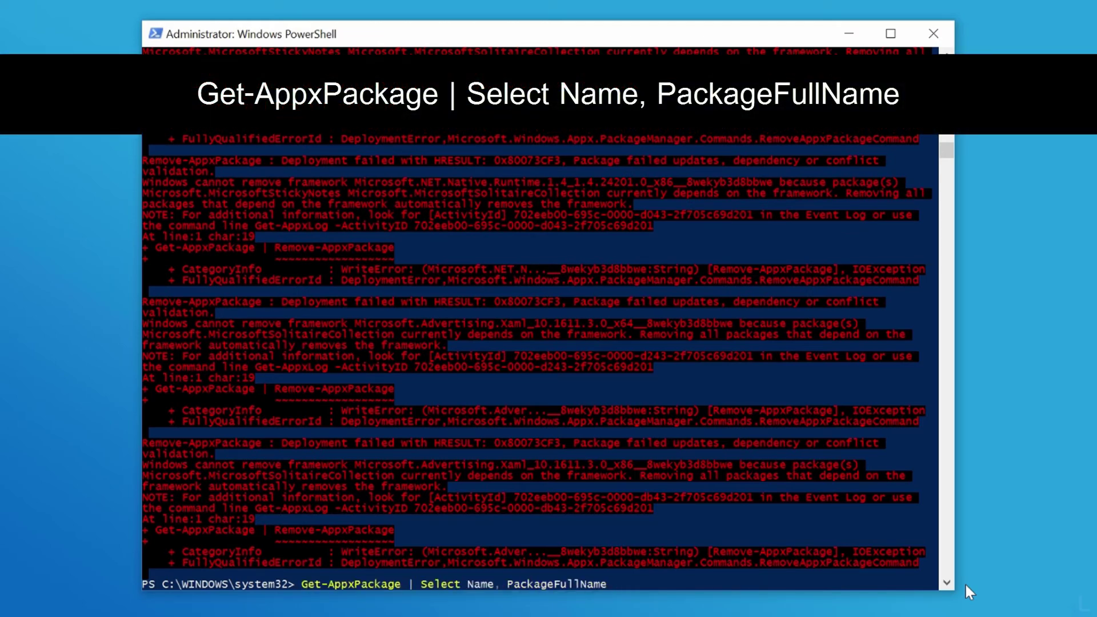
pyautogui.press('Return')
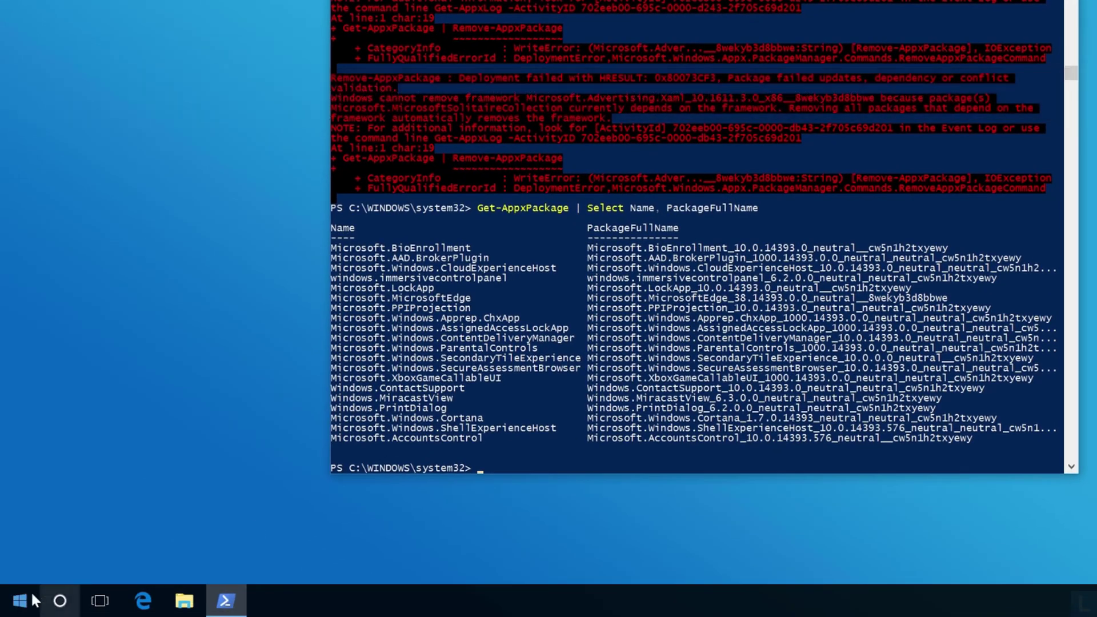
# Review the trimmed Start menu app list, then reopen Start after closing PowerShell
pyautogui.click(26, 593)
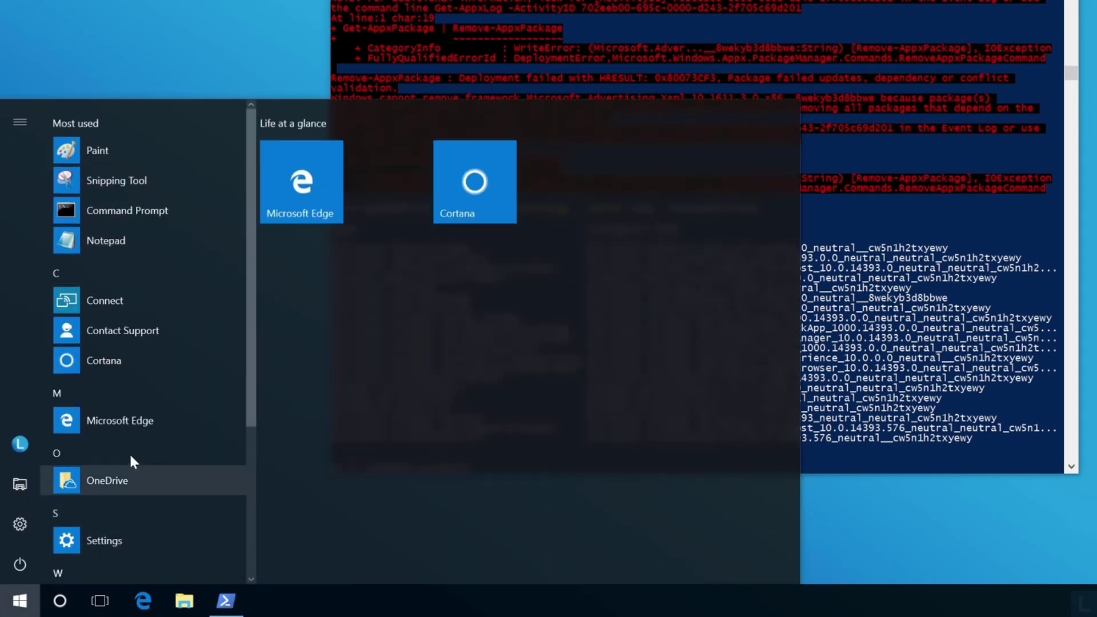
pyautogui.moveTo(249, 215); pyautogui.dragTo(232, 339)
pyautogui.scroll(-1, 235, 349)
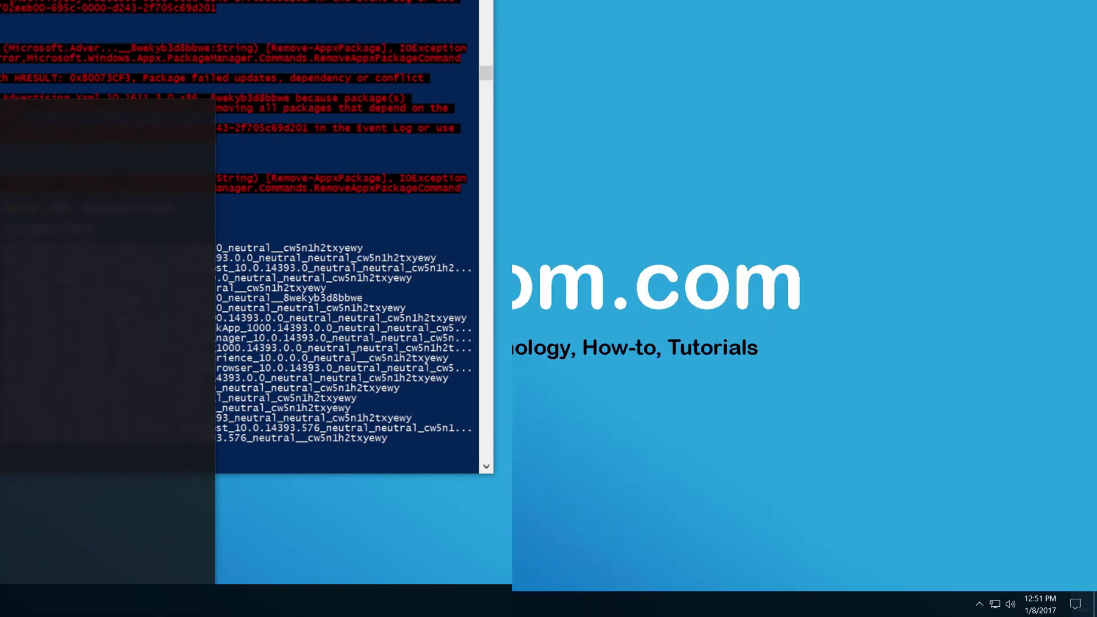
pyautogui.click(19, 604)
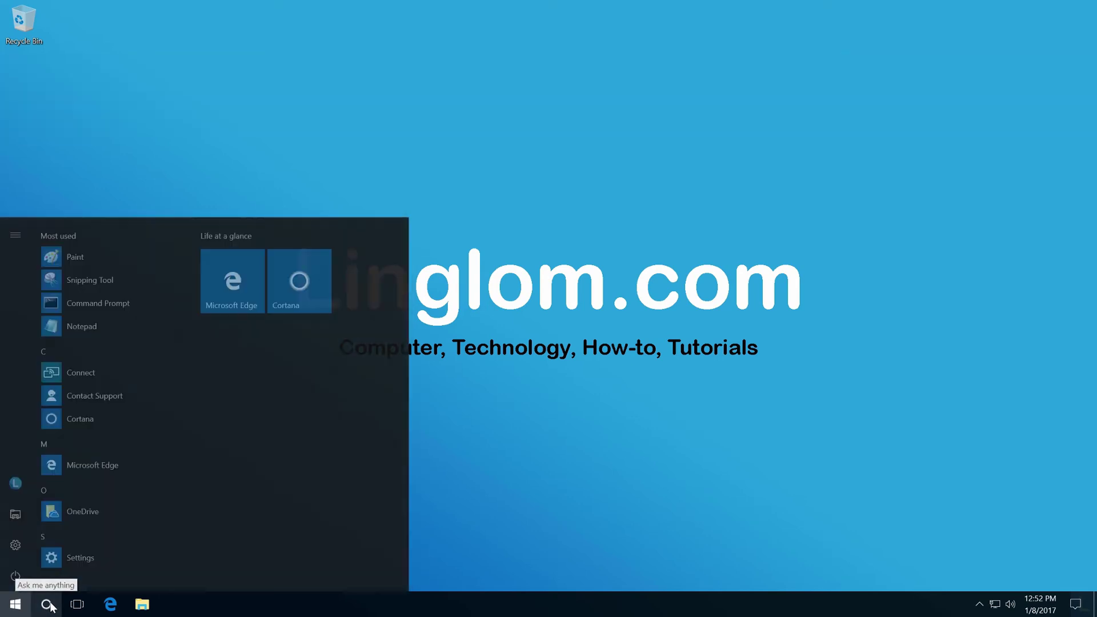
# Search 'powershell' and launch Windows PowerShell as administrator, approving the UAC prompt
pyautogui.click(48, 604)
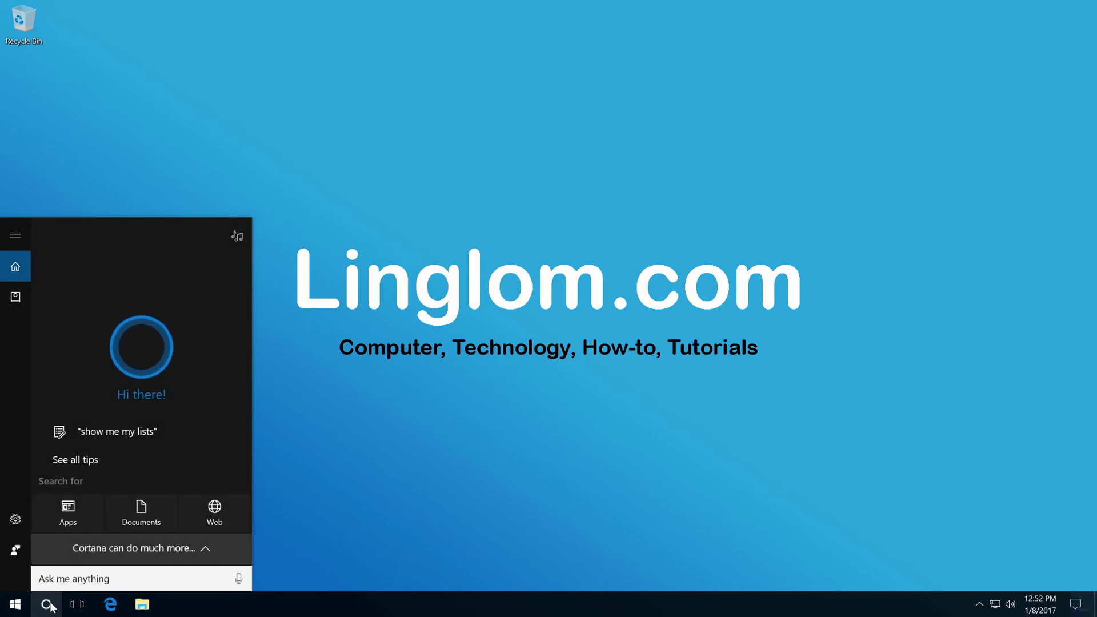
pyautogui.write('powershell')
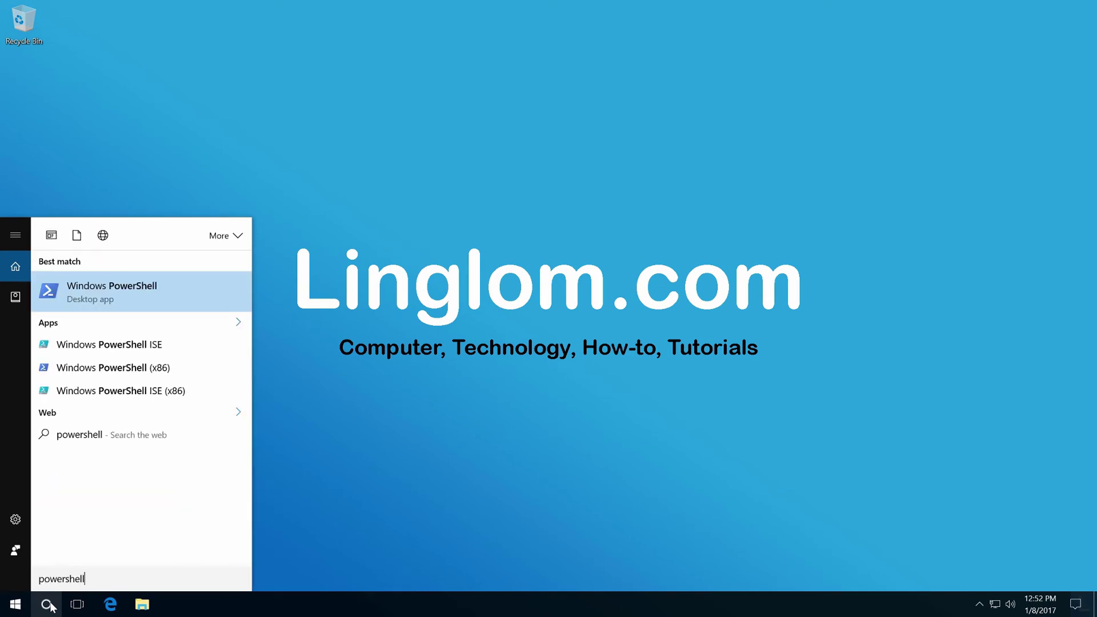
pyautogui.rightClick(158, 294)
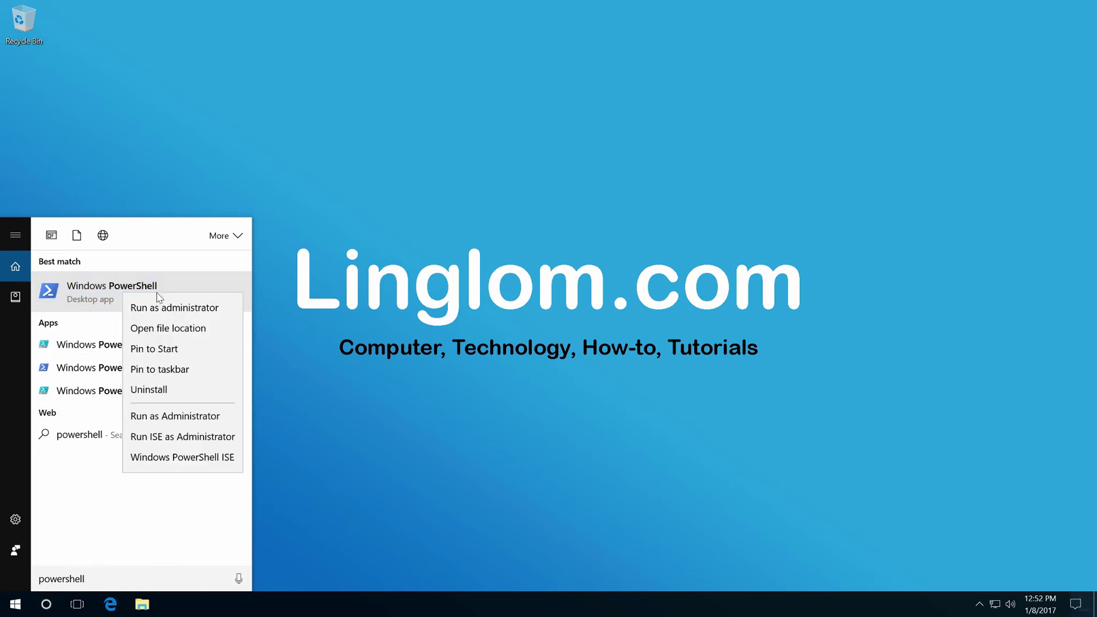
pyautogui.click(206, 314)
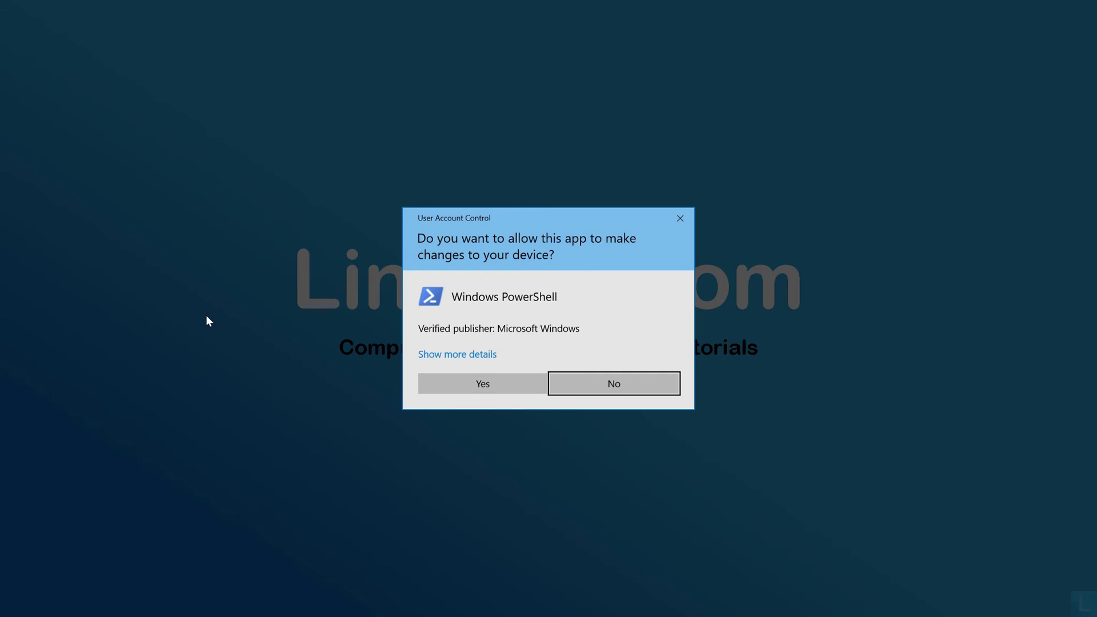
pyautogui.click(498, 390)
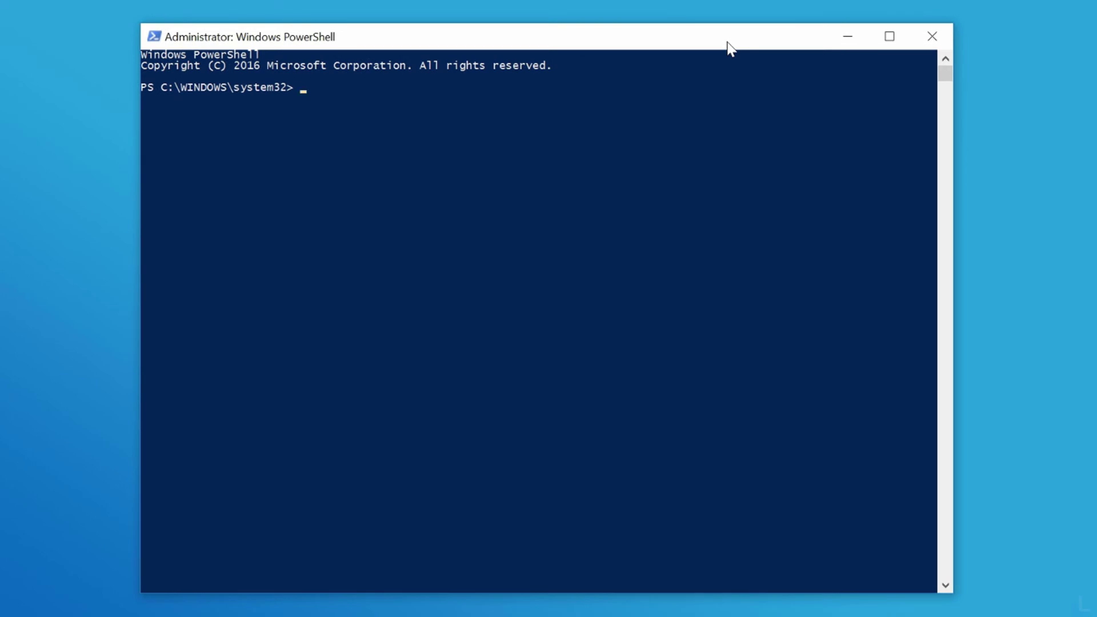
# Paste and run Get-AppxPackage -AllUsers | Foreach {Add-AppxPackage -DisableDevelopmentMode -Register …AppXManifest.xml}
pyautogui.rightClick(651, 93)
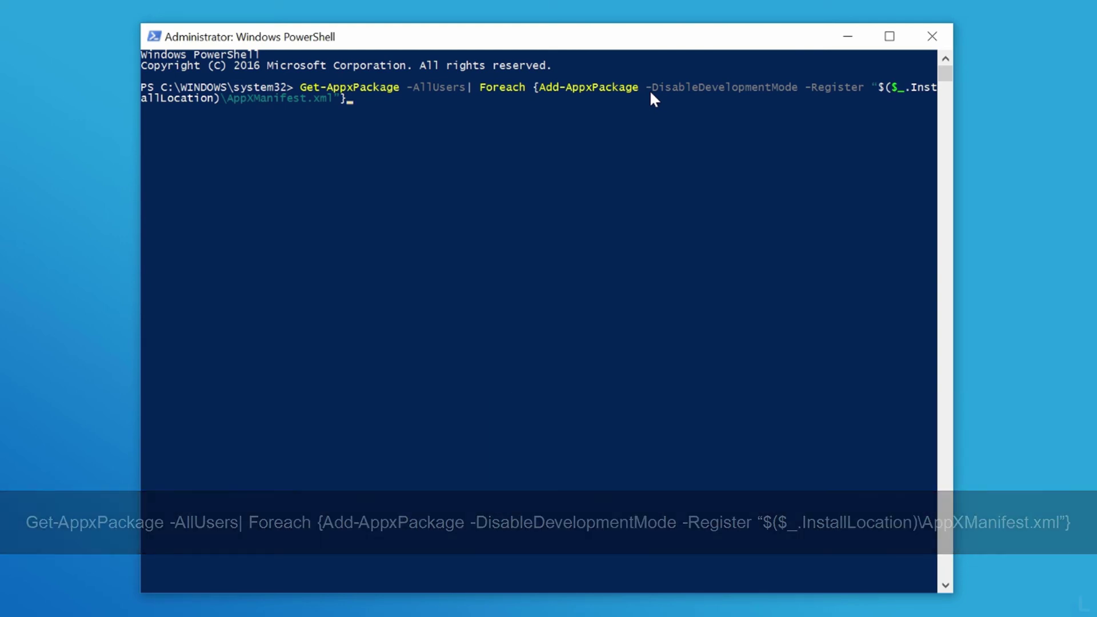
pyautogui.press('Return')
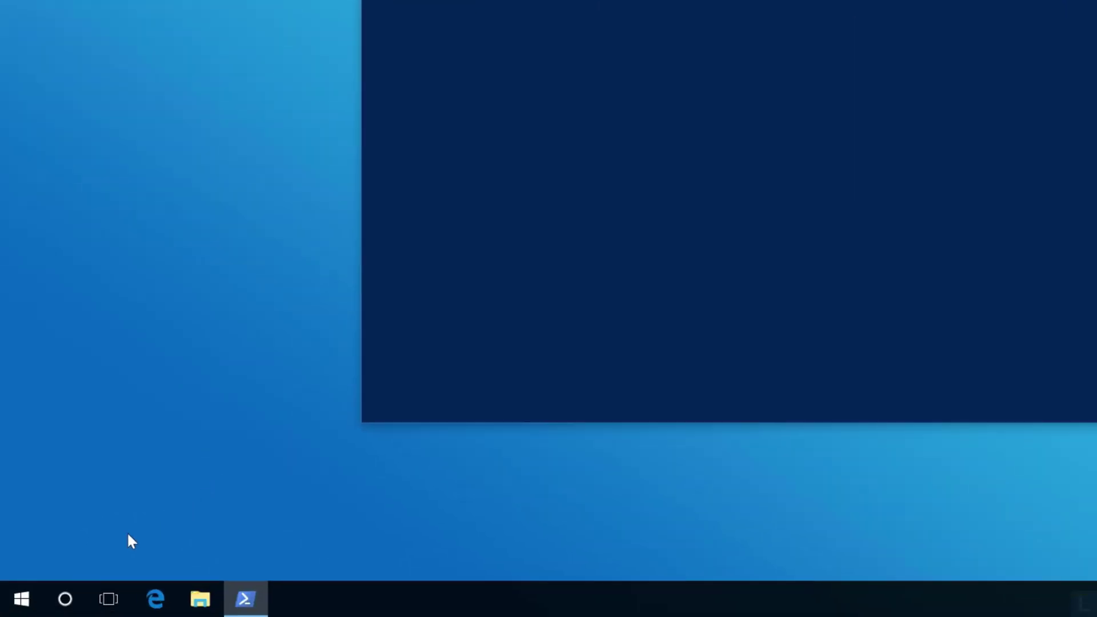
# Check that 3D Builder, Calculator, Store, Weather and Xbox are back in Start's All apps list, marked New
pyautogui.click(27, 594)
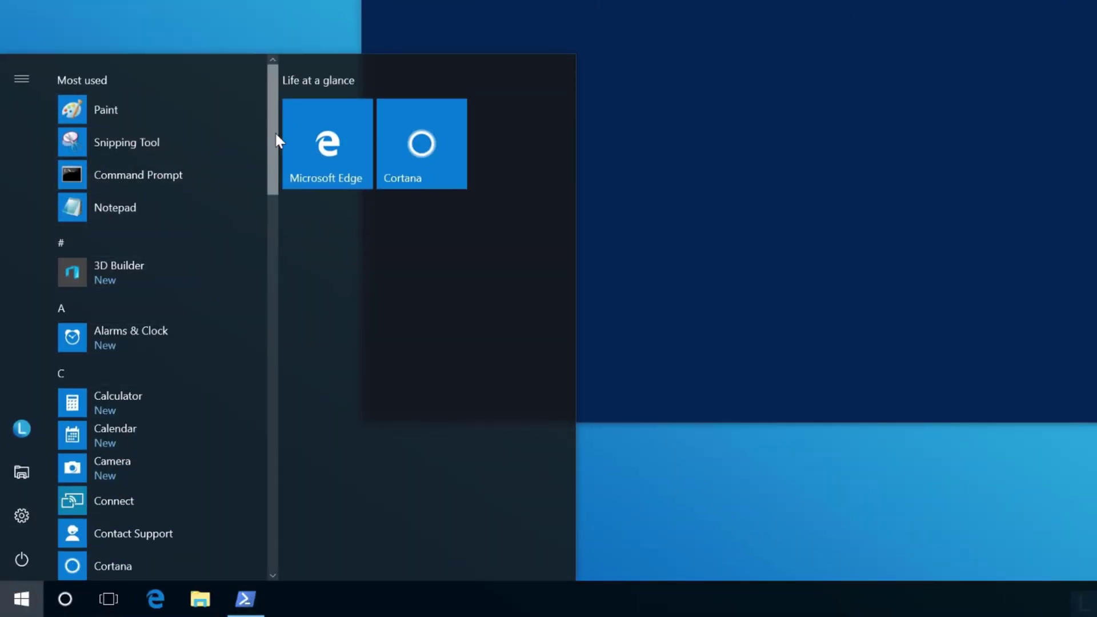
pyautogui.moveTo(276, 140); pyautogui.dragTo(263, 521)
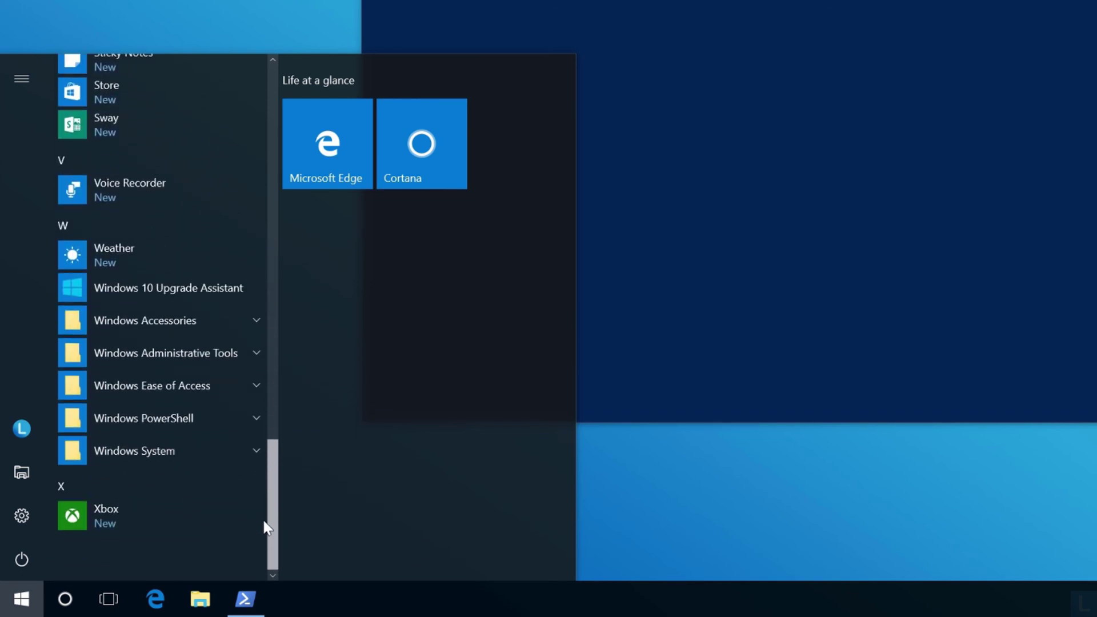